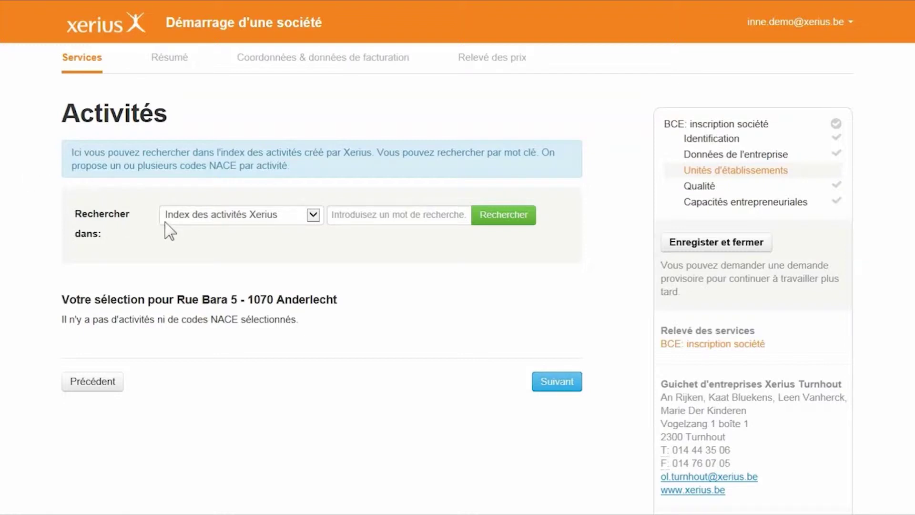
Search the Xerius activity index for the activity Esthéticienne.
{"action": "left_click", "coordinate": [294, 217]}
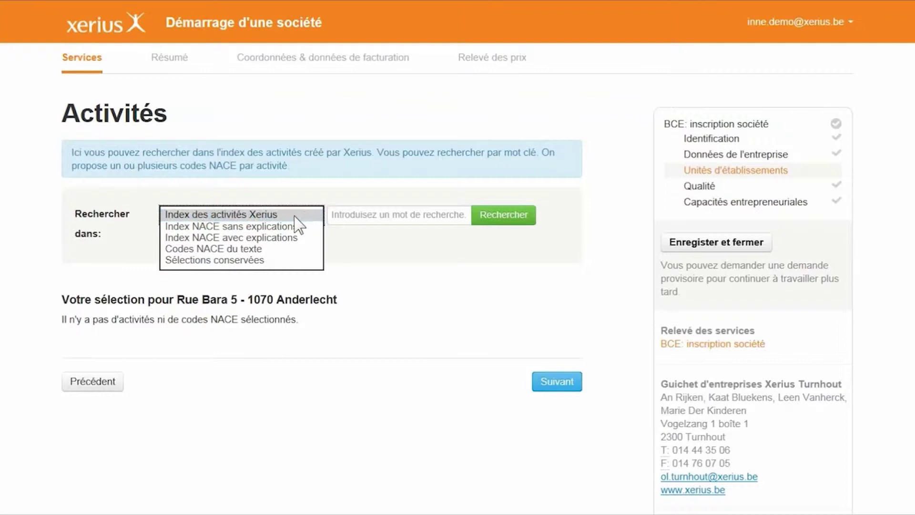
{"action": "left_click", "coordinate": [294, 216]}
{"action": "left_click", "coordinate": [344, 219]}
{"action": "type", "text": "es"}
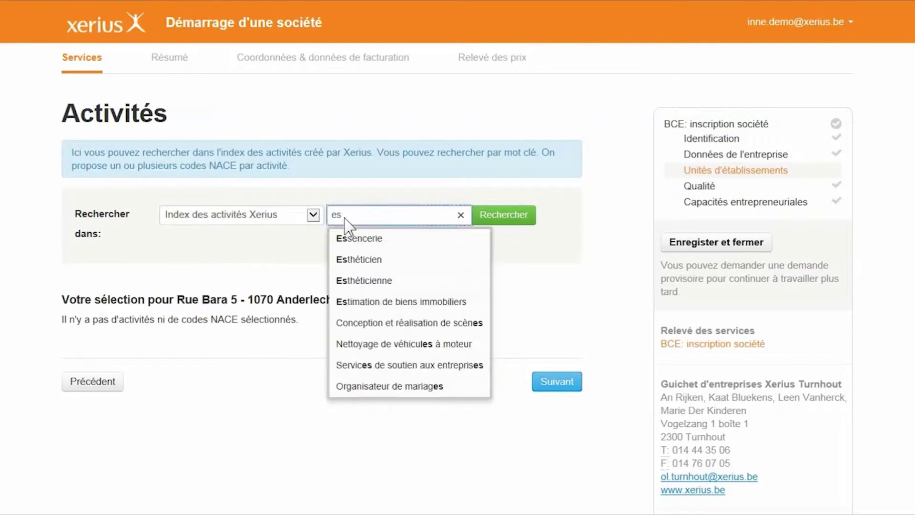
{"action": "left_click", "coordinate": [372, 283]}
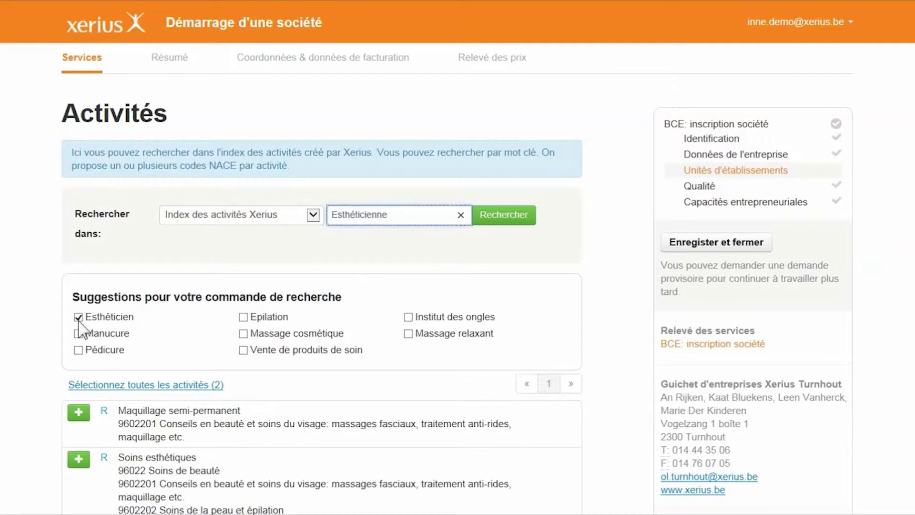
Add the suggested Massage cosmétique activity, consulting its regulated-profession note and explanation, and add Massages relaxants to the establishment's selection.
{"action": "left_click", "coordinate": [243, 333]}
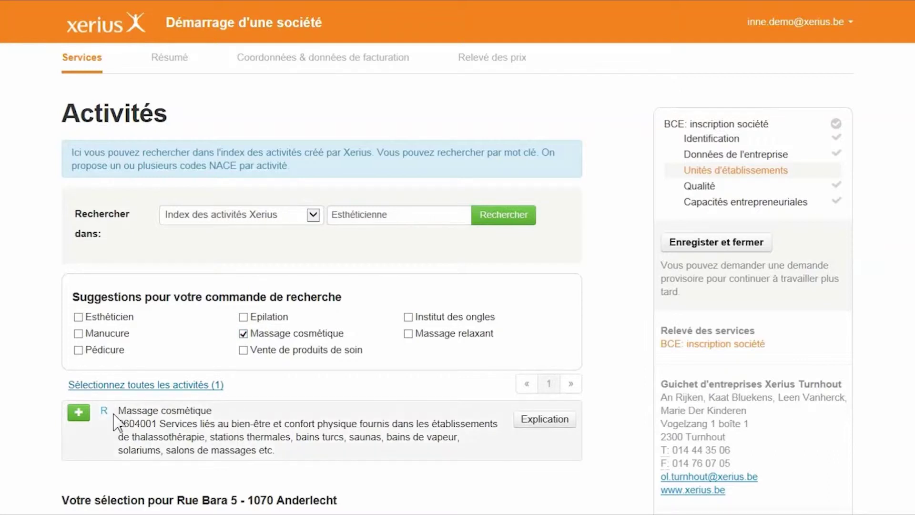
{"action": "mouse_move", "coordinate": [105, 413]}
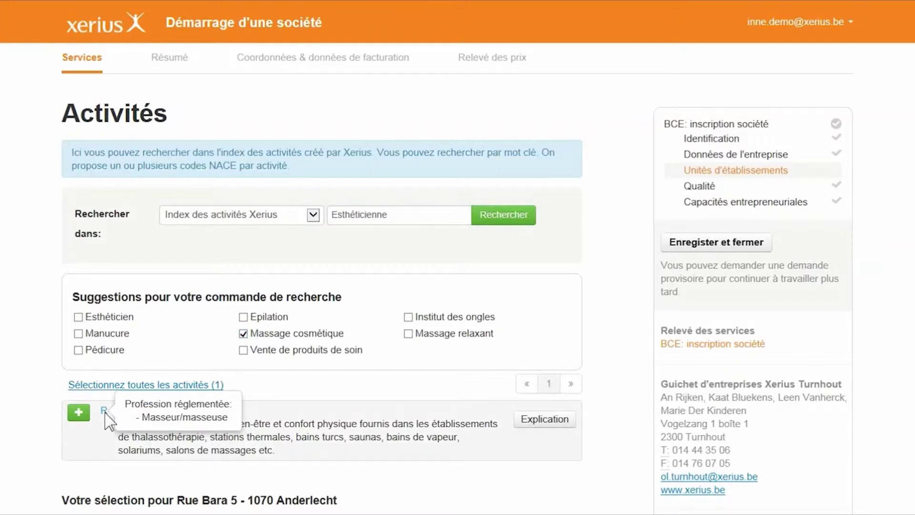
{"action": "left_click", "coordinate": [524, 430]}
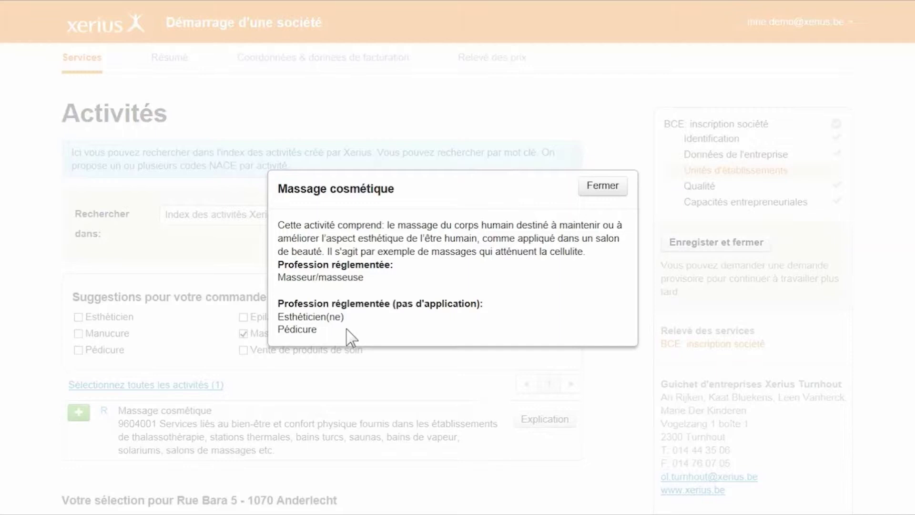
{"action": "left_click", "coordinate": [594, 190]}
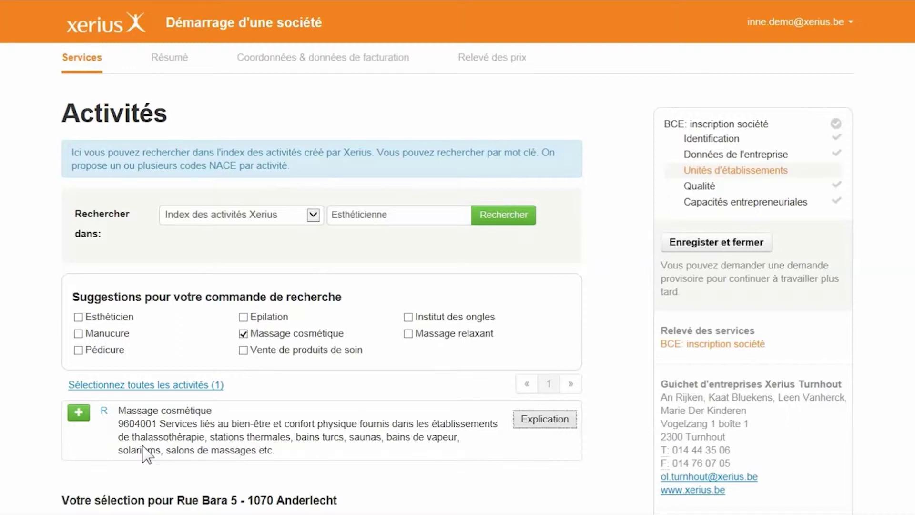
{"action": "left_click", "coordinate": [80, 414]}
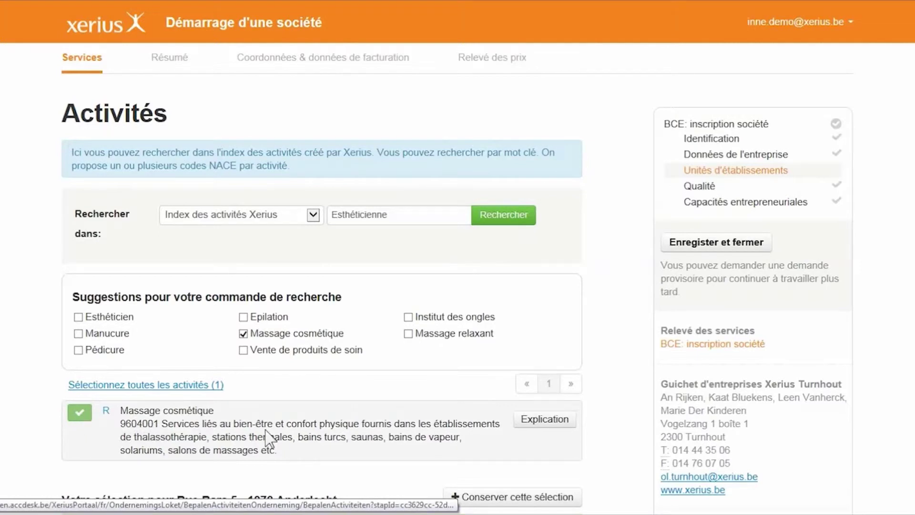
{"action": "left_click", "coordinate": [408, 334]}
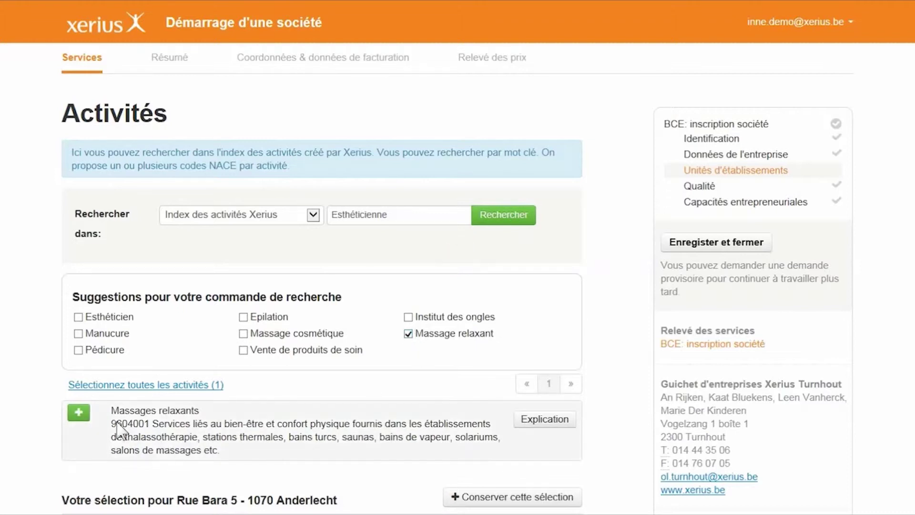
{"action": "left_click", "coordinate": [79, 413]}
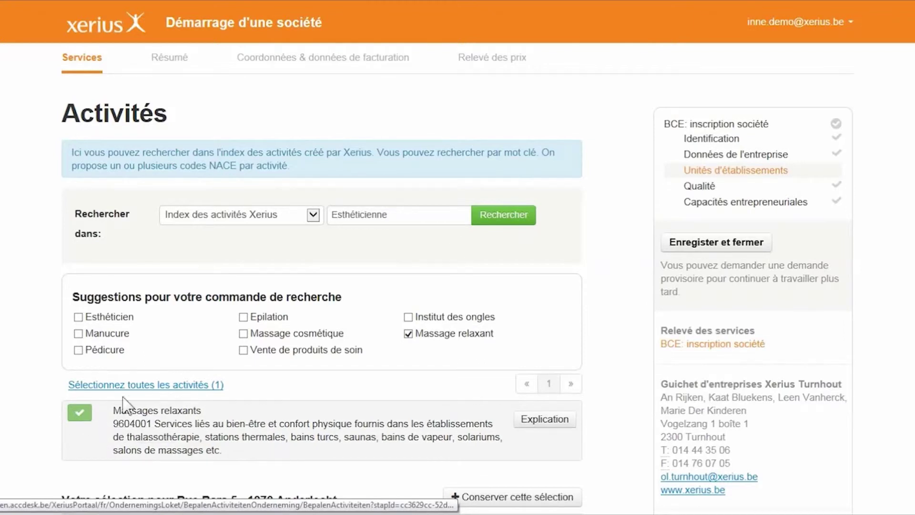
Search the NACE index without explanations for "soins de" and choose code 9602203, Soins de manucure et de pédicure.
{"action": "left_click", "coordinate": [313, 216]}
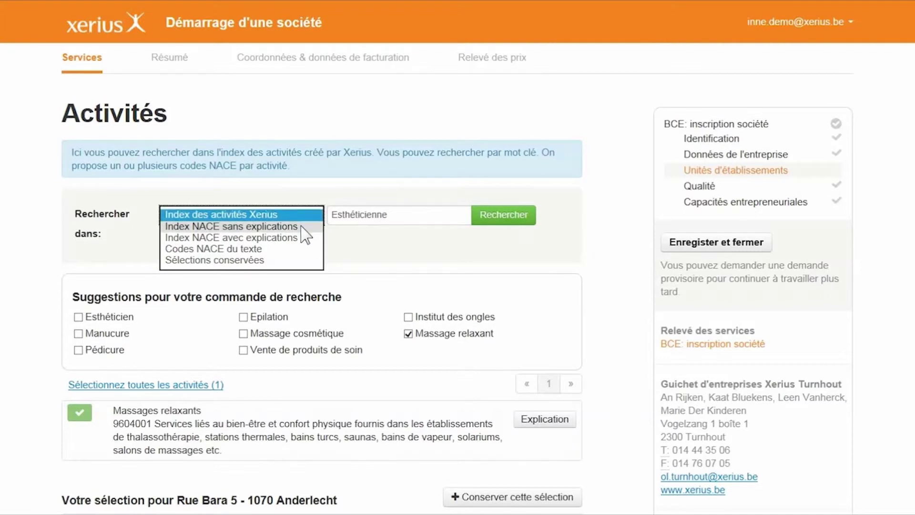
{"action": "left_click", "coordinate": [305, 227]}
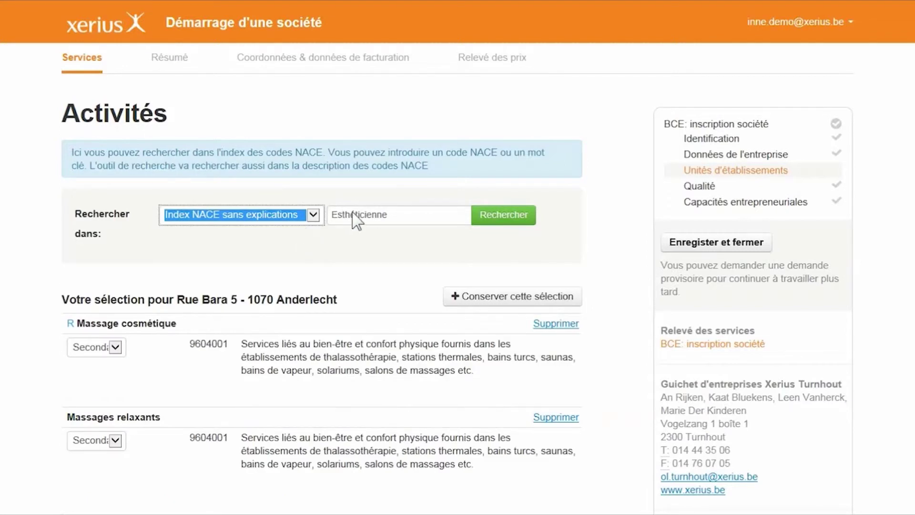
{"action": "left_click", "coordinate": [410, 216]}
{"action": "left_click", "coordinate": [465, 215]}
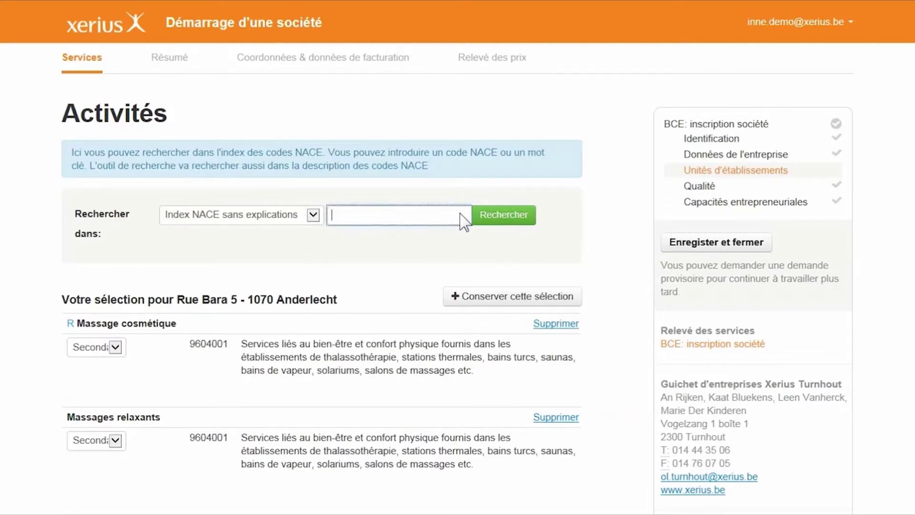
{"action": "type", "text": "soins"}
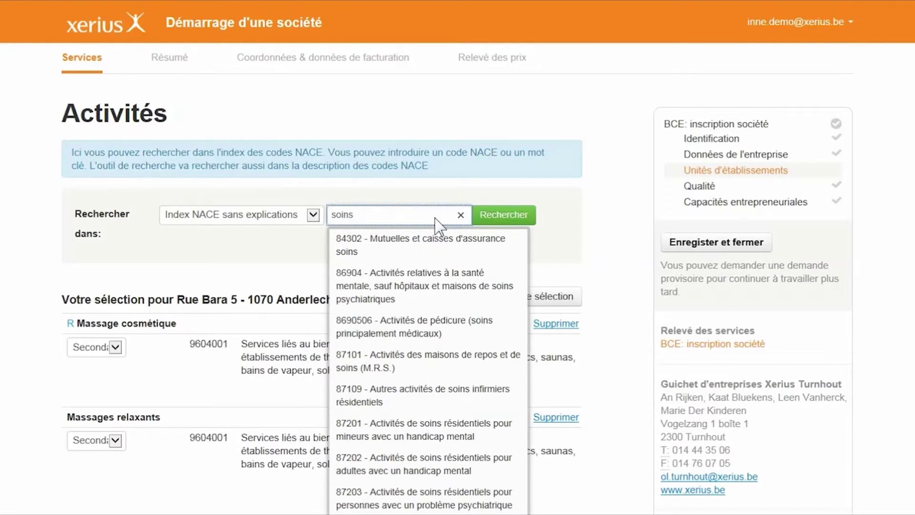
{"action": "type", "text": " de"}
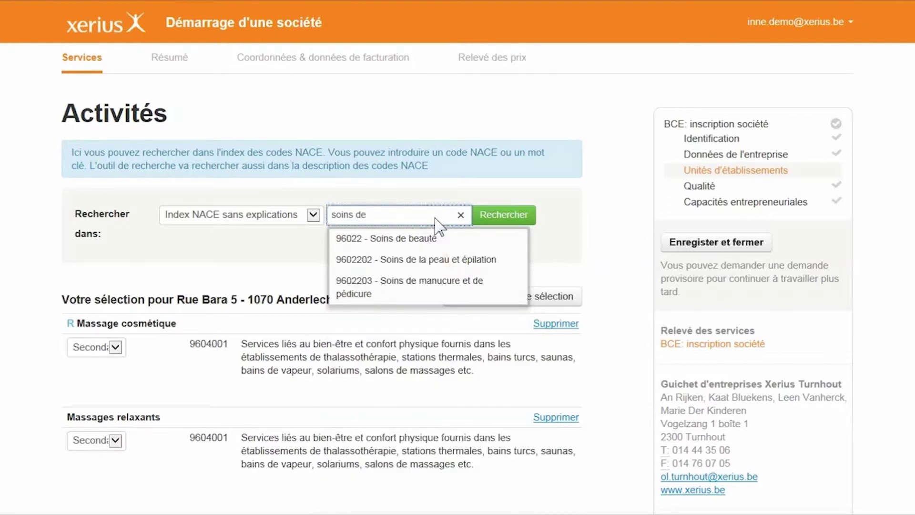
{"action": "left_click", "coordinate": [428, 281]}
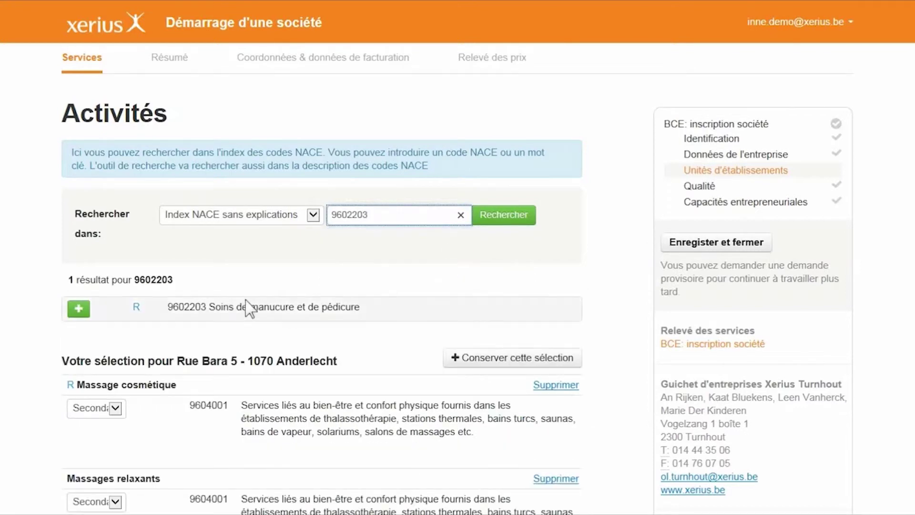
Check which regulated professions apply to code 9602203 and add it to the selection.
{"action": "mouse_move", "coordinate": [135, 310]}
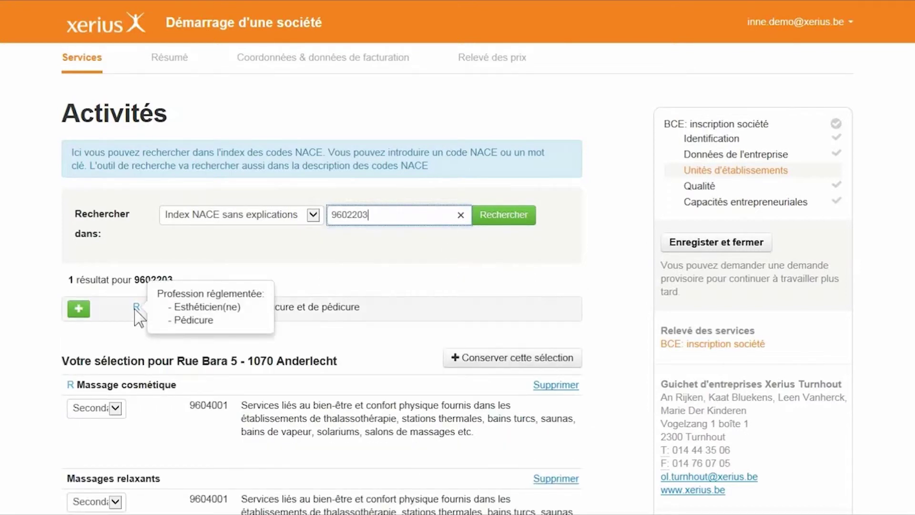
{"action": "left_click", "coordinate": [83, 312]}
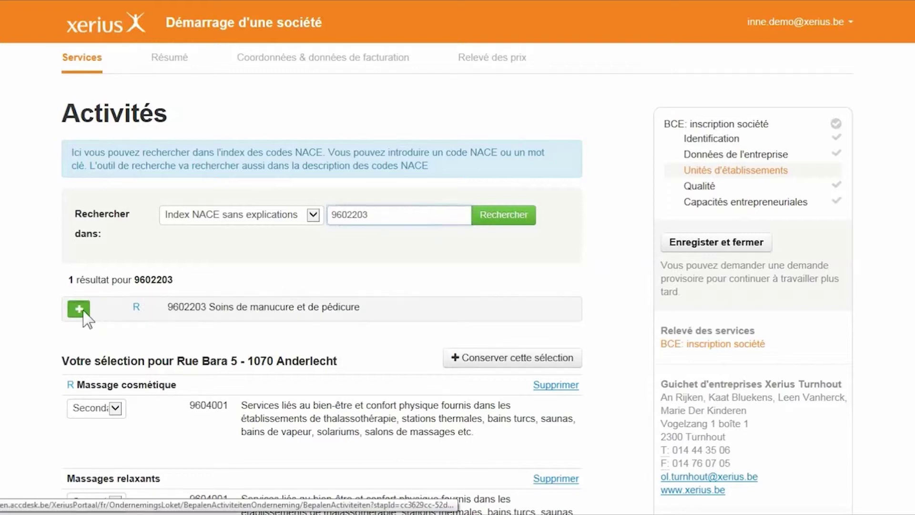
{"action": "left_click", "coordinate": [84, 312]}
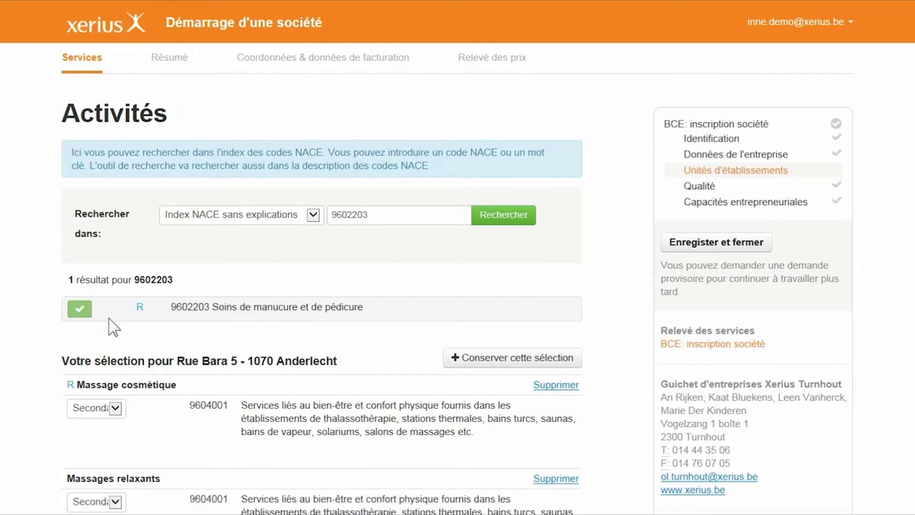
Search the NACE index with explanations for "thalasso".
{"action": "left_click", "coordinate": [313, 218]}
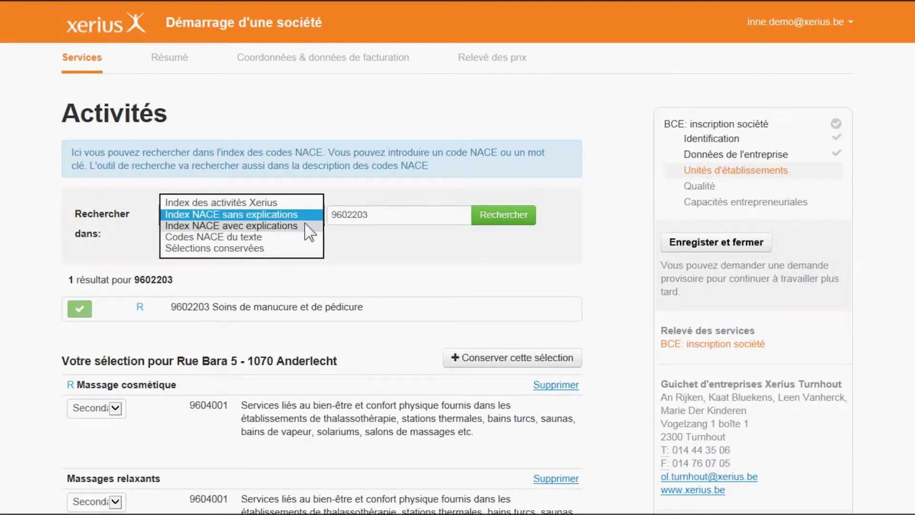
{"action": "left_click", "coordinate": [305, 226]}
{"action": "left_click", "coordinate": [413, 230]}
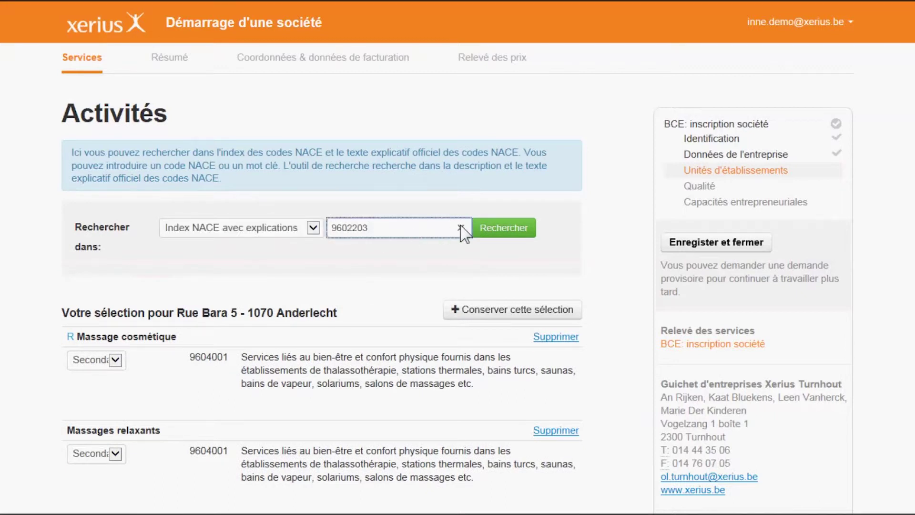
{"action": "left_click", "coordinate": [461, 228]}
{"action": "type", "text": "thalasso"}
{"action": "left_click", "coordinate": [494, 234]}
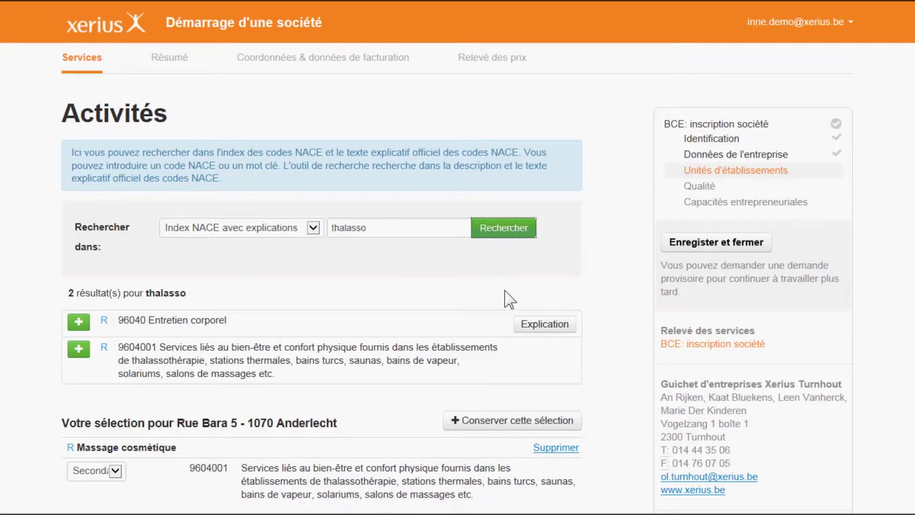
Read the explanation of 96040 Entretien corporel and add that code to the selection.
{"action": "left_click", "coordinate": [536, 325]}
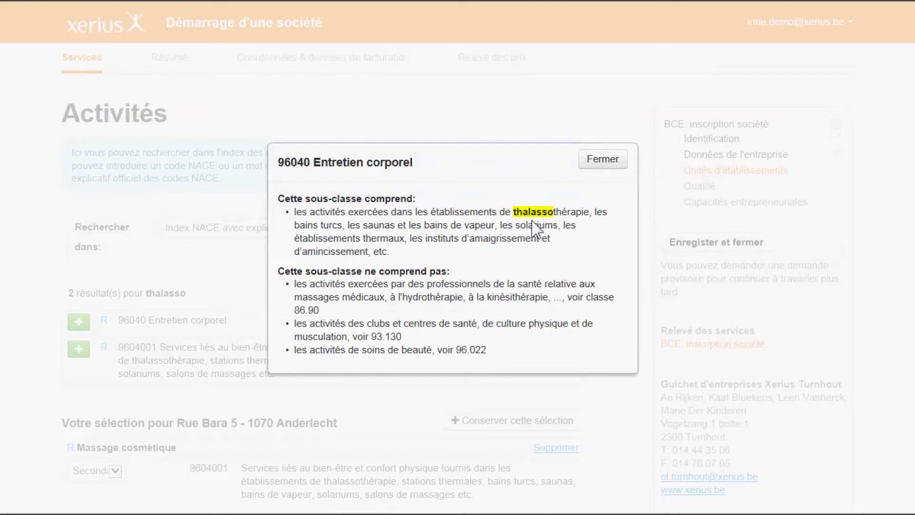
{"action": "left_click", "coordinate": [596, 162]}
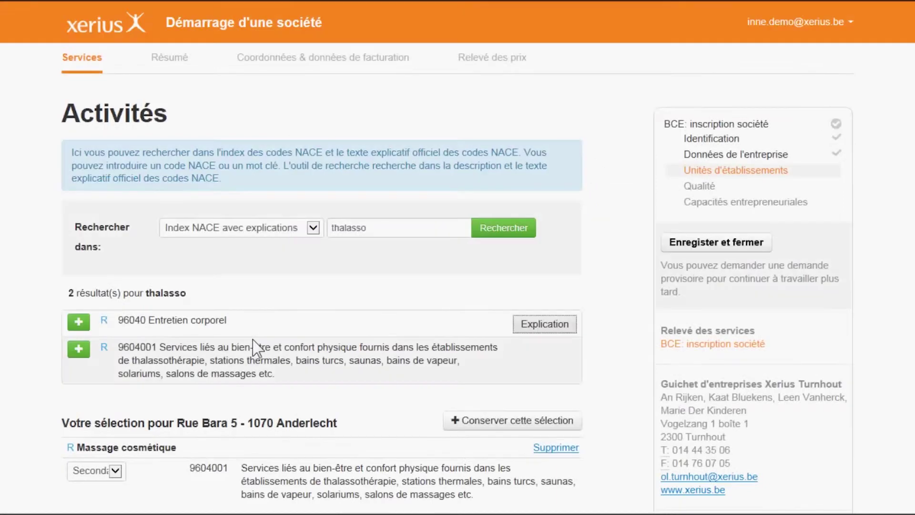
{"action": "left_click", "coordinate": [82, 324]}
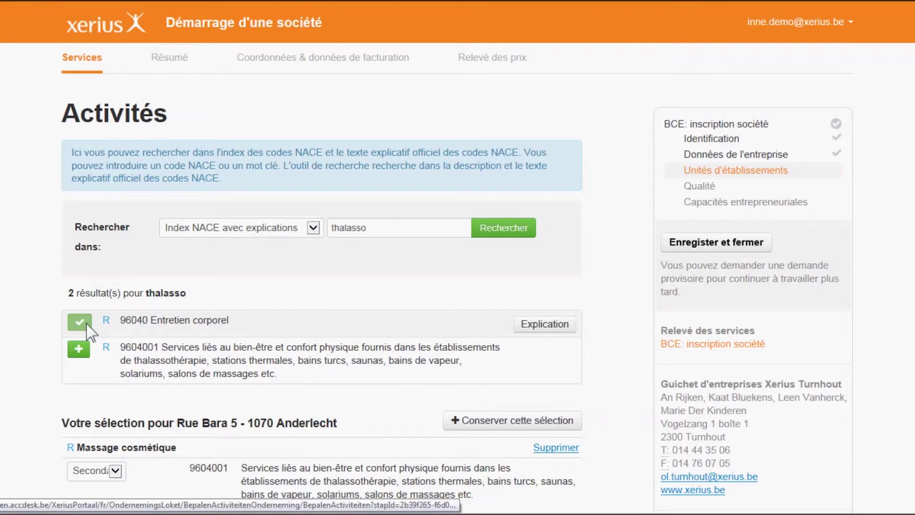
Extract NACE code 9602202 from the colleague's message about épilations using the text search, and add Soins de la peau et épilation to the selection.
{"action": "left_click", "coordinate": [314, 228]}
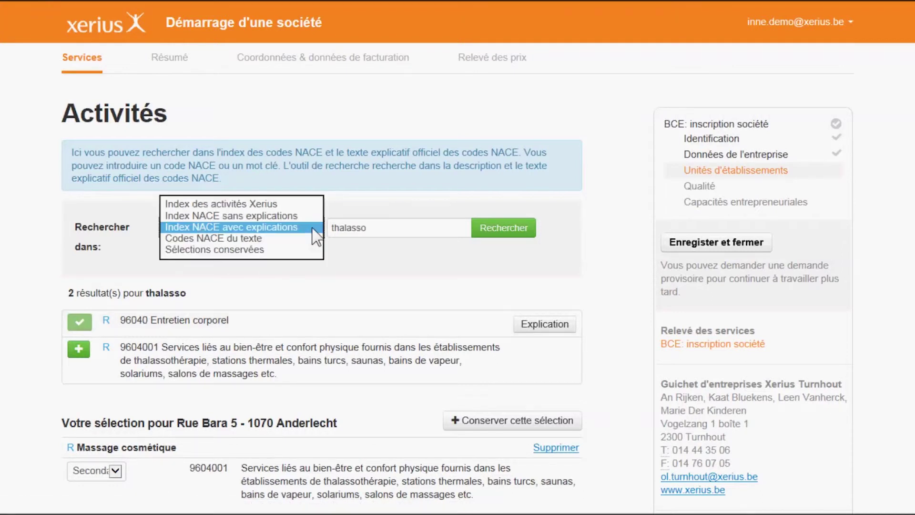
{"action": "left_click", "coordinate": [308, 239]}
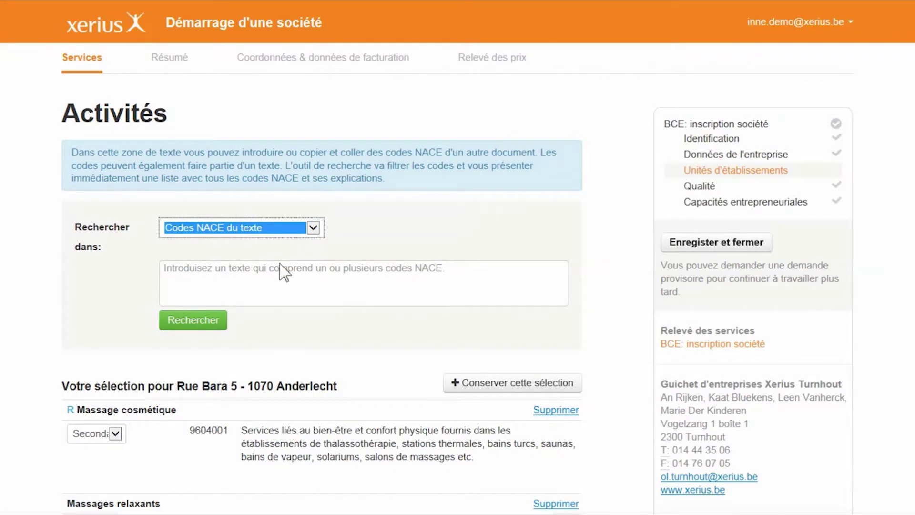
{"action": "left_click", "coordinate": [173, 274]}
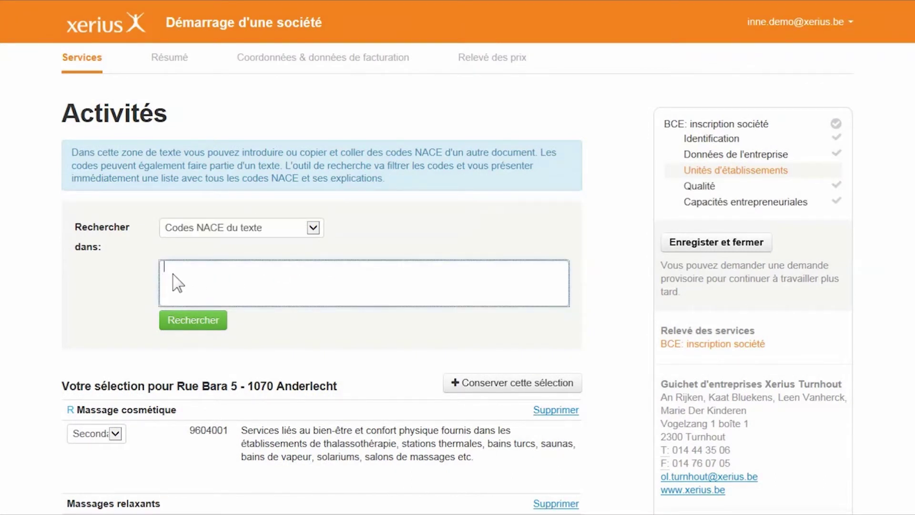
{"action": "type", "text": "Cher collègue, J'ai cherché le code NACE pour les épilations à la BCE, ce devrait être 9602202, mais prière de vérifier avant de le noter."}
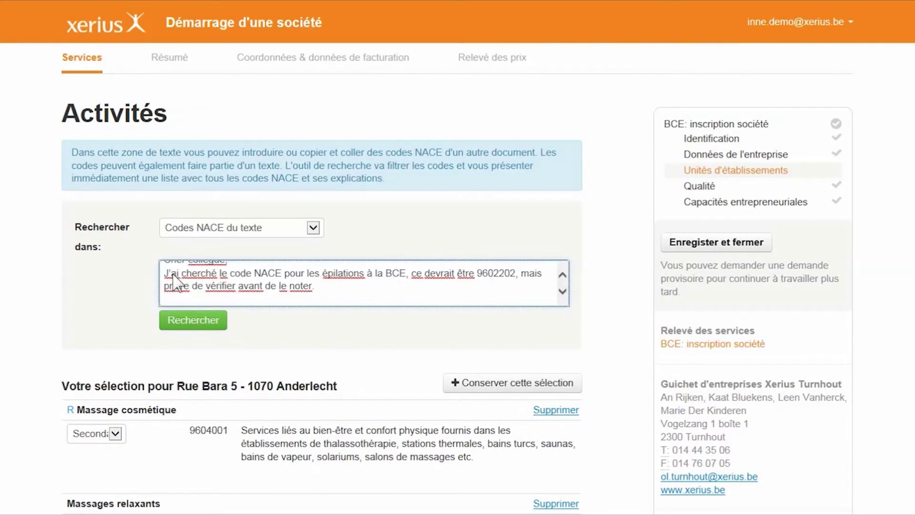
{"action": "left_click", "coordinate": [184, 319]}
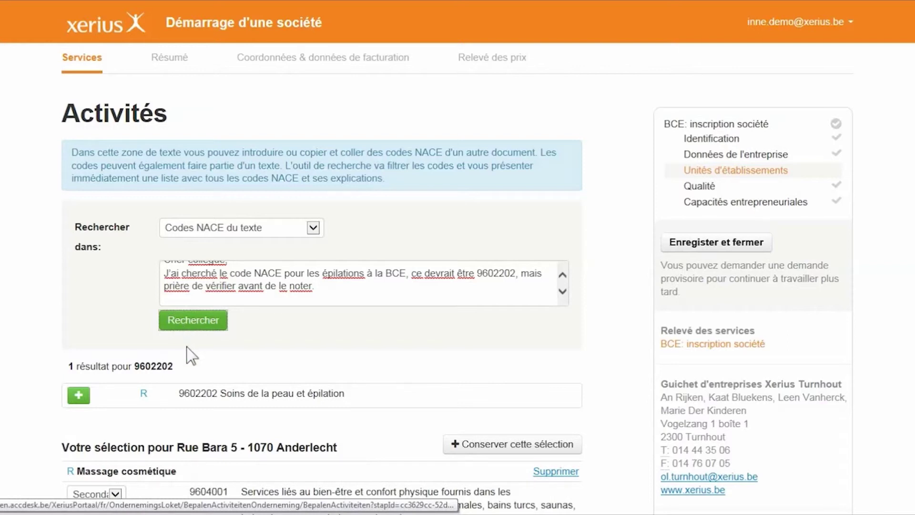
{"action": "left_click", "coordinate": [69, 397]}
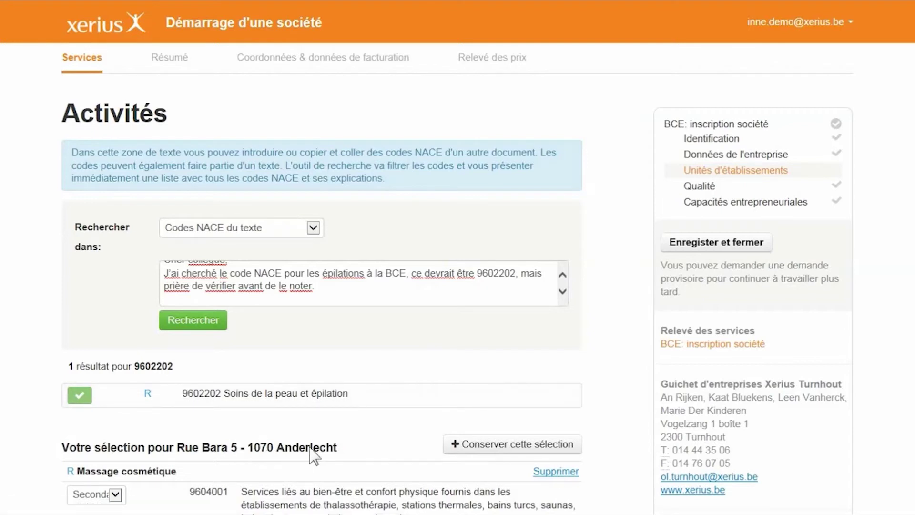
Save the current selection of activities as "Salon de massage", available to all users of the office.
{"action": "scroll", "coordinate": [668, 302], "scroll_direction": "down", "scroll_amount": 7}
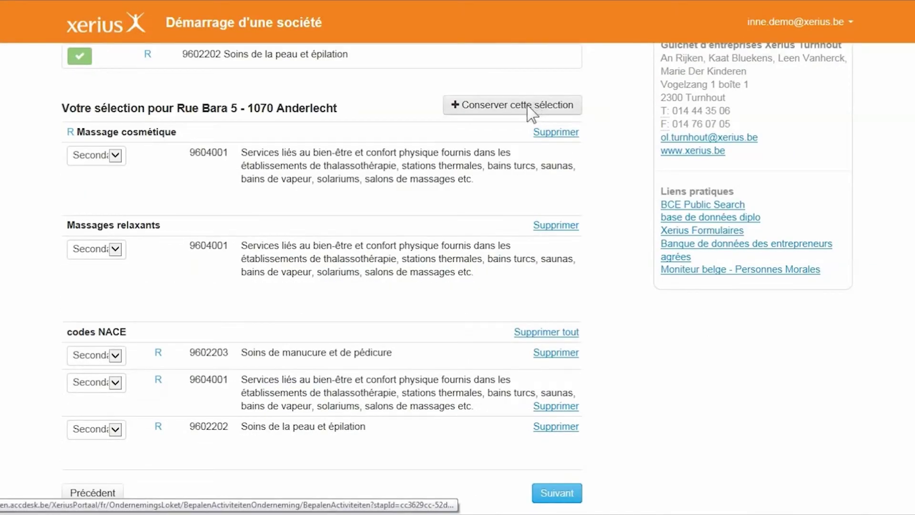
{"action": "left_click", "coordinate": [532, 114]}
{"action": "left_click", "coordinate": [444, 238]}
{"action": "type", "text": "Salon d"}
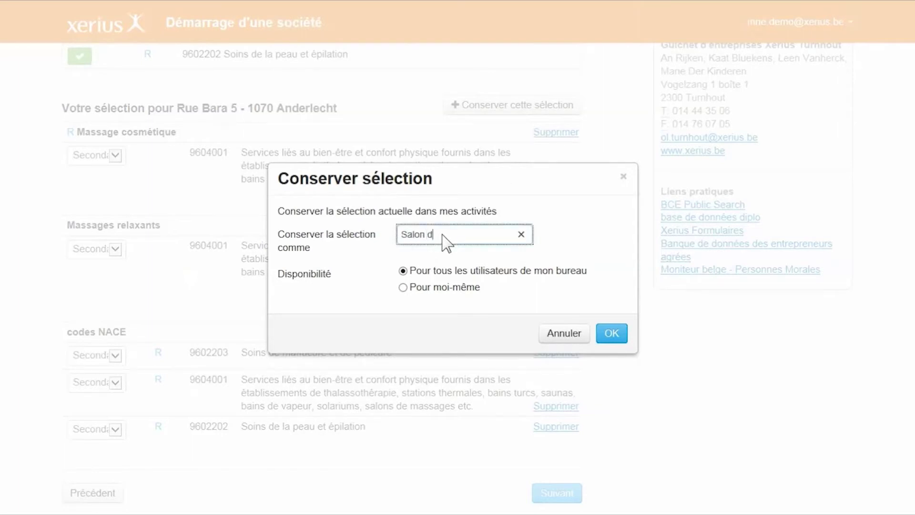
{"action": "type", "text": "e massage"}
{"action": "left_click", "coordinate": [605, 329]}
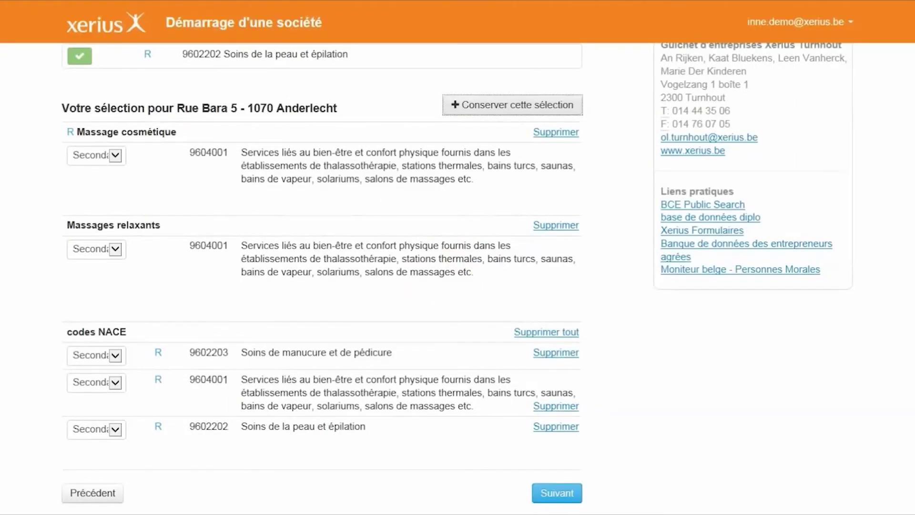
Display the saved selections and show the activities stored under Salon de massage.
{"action": "scroll", "coordinate": [262, 220], "scroll_direction": "up", "scroll_amount": 7}
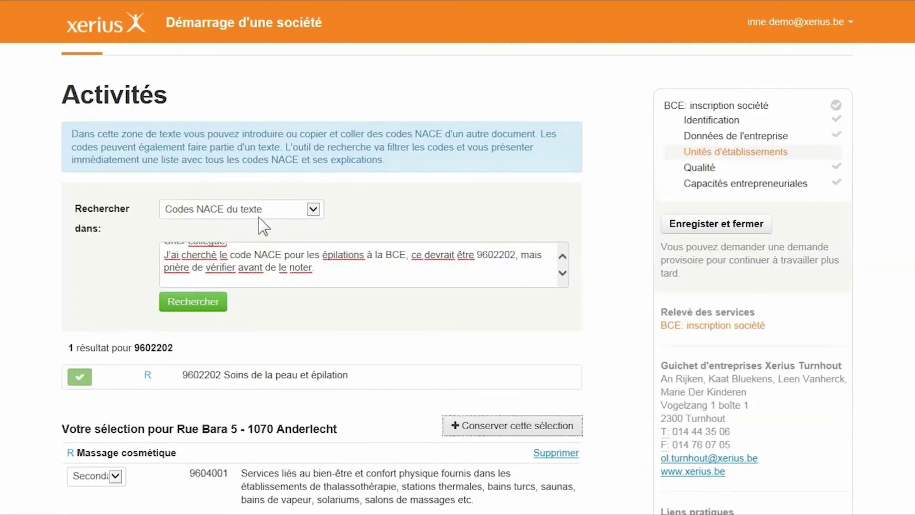
{"action": "left_click", "coordinate": [259, 210]}
{"action": "left_click", "coordinate": [245, 222]}
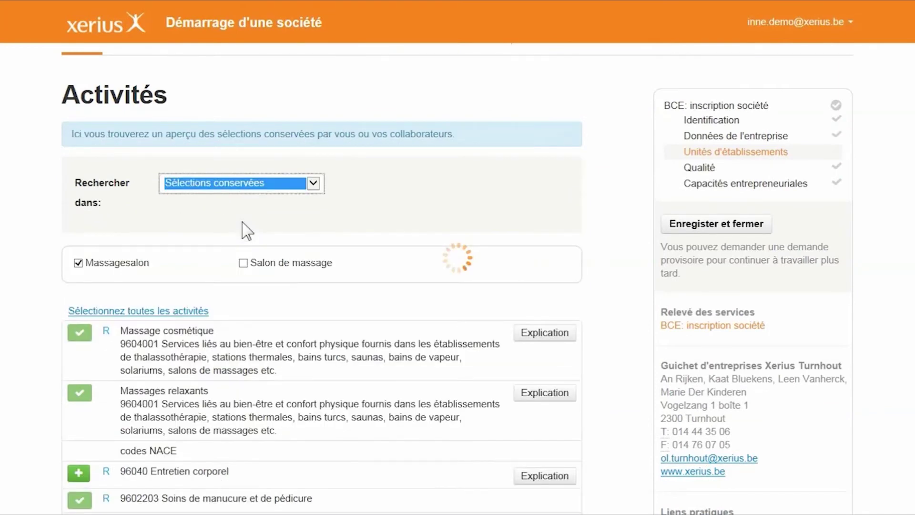
{"action": "left_click", "coordinate": [243, 263]}
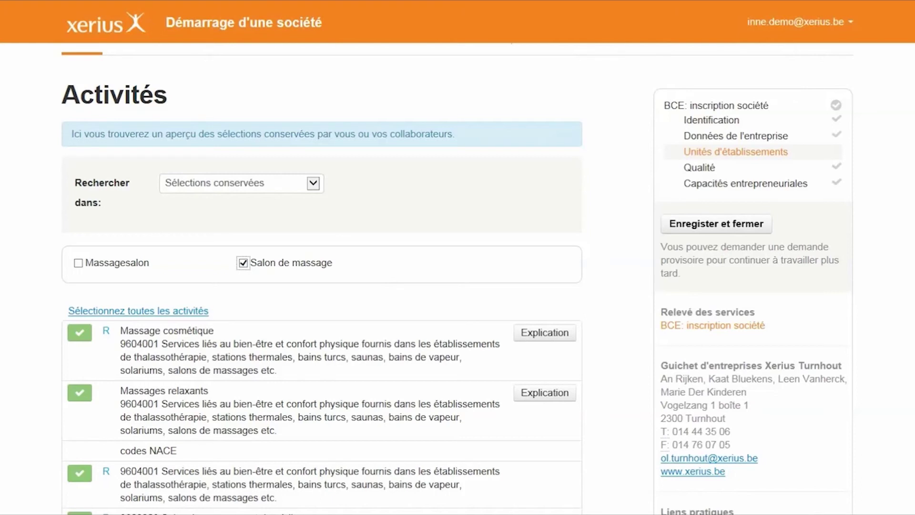
Make Massage cosmétique a principal activity and continue to the establishments overview.
{"action": "scroll", "coordinate": [552, 352], "scroll_direction": "down", "scroll_amount": 10}
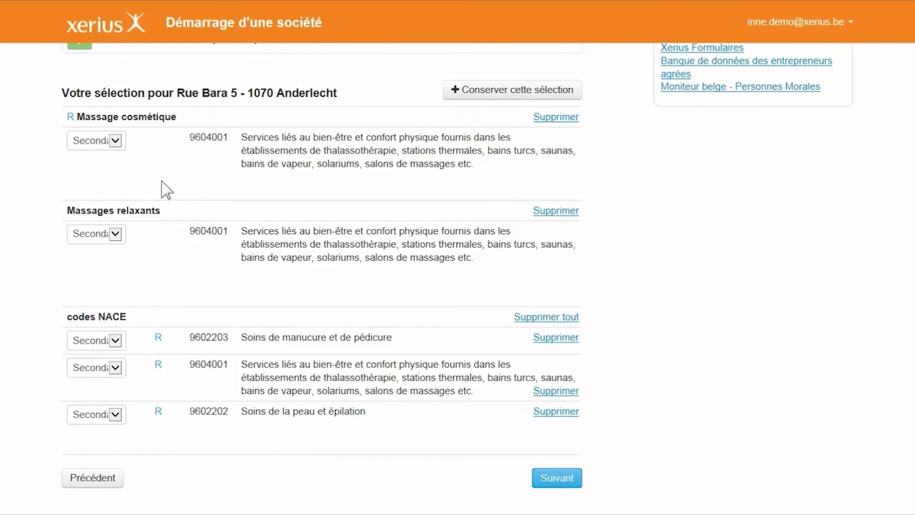
{"action": "left_click", "coordinate": [113, 141]}
{"action": "left_click", "coordinate": [108, 128]}
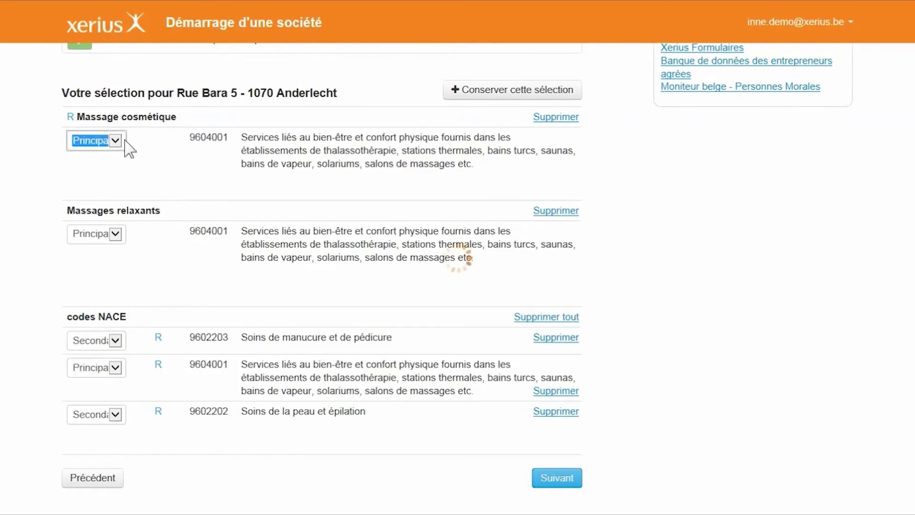
{"action": "left_click", "coordinate": [554, 486]}
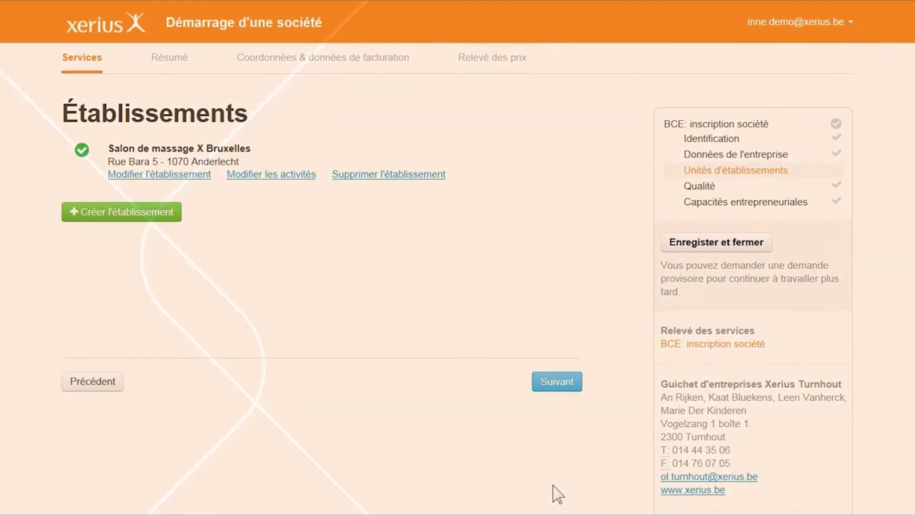